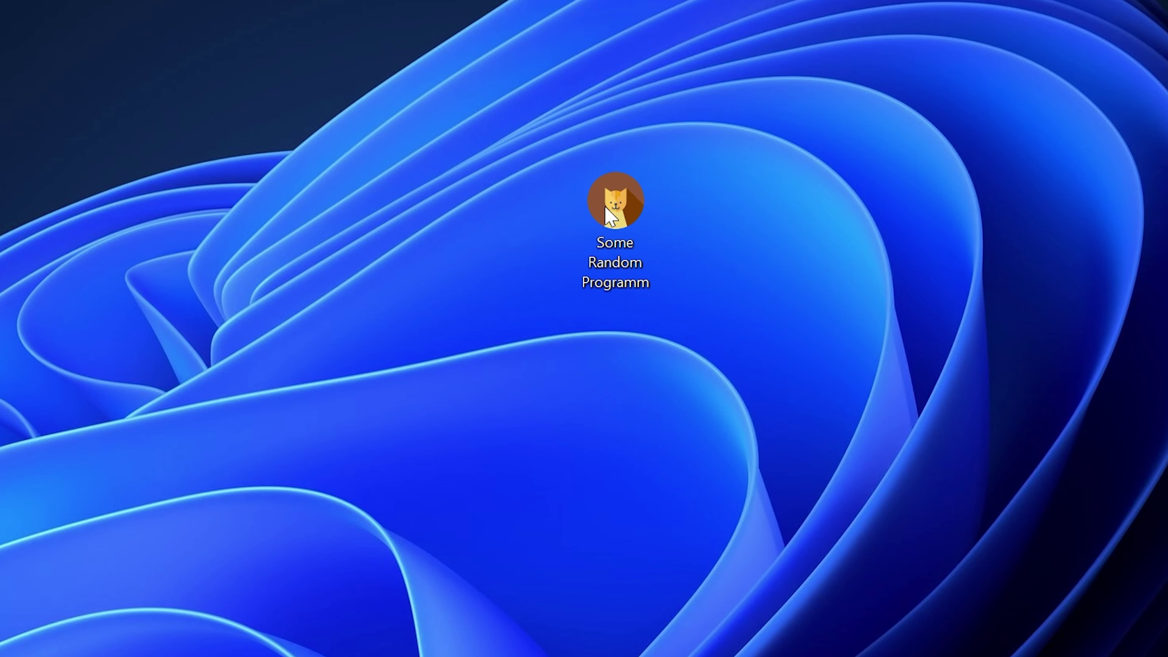
Step: Launch Some Random Programm from its desktop icon, triggering the missing msvcr120.dll error
double_click(632, 206)
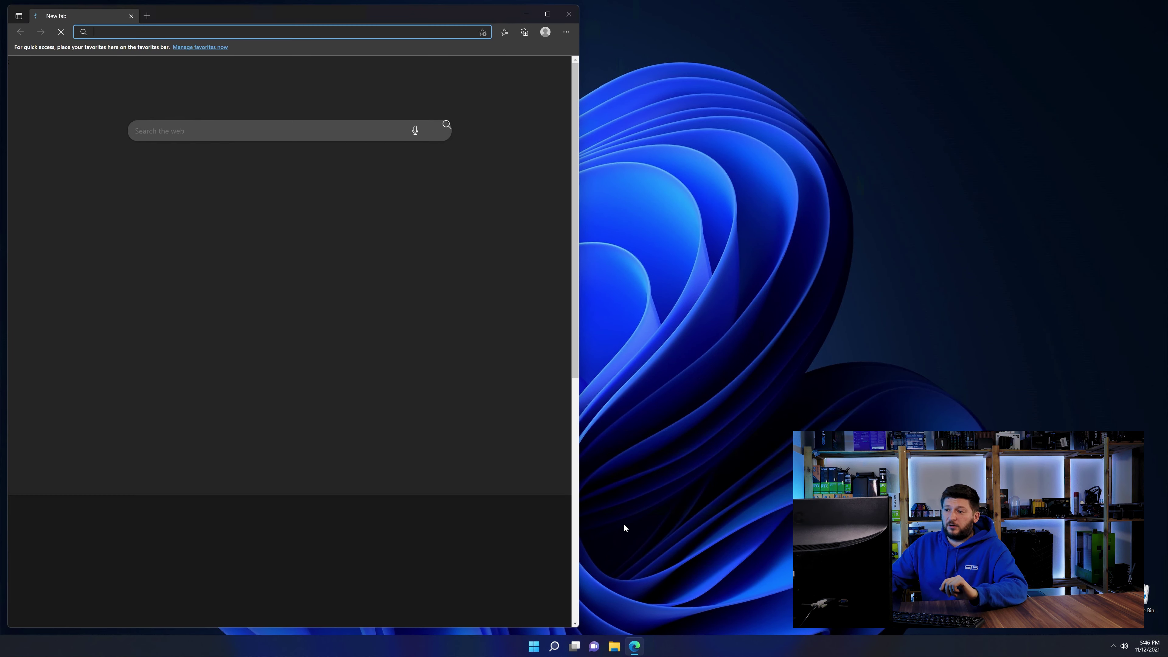
Step: Load the sts-tutorial msvcr120.dll page, download the 32-bit and 64-bit zips, and open them
text(https://www.sts-tutorial.com/download/msvcr120)
key(Return)
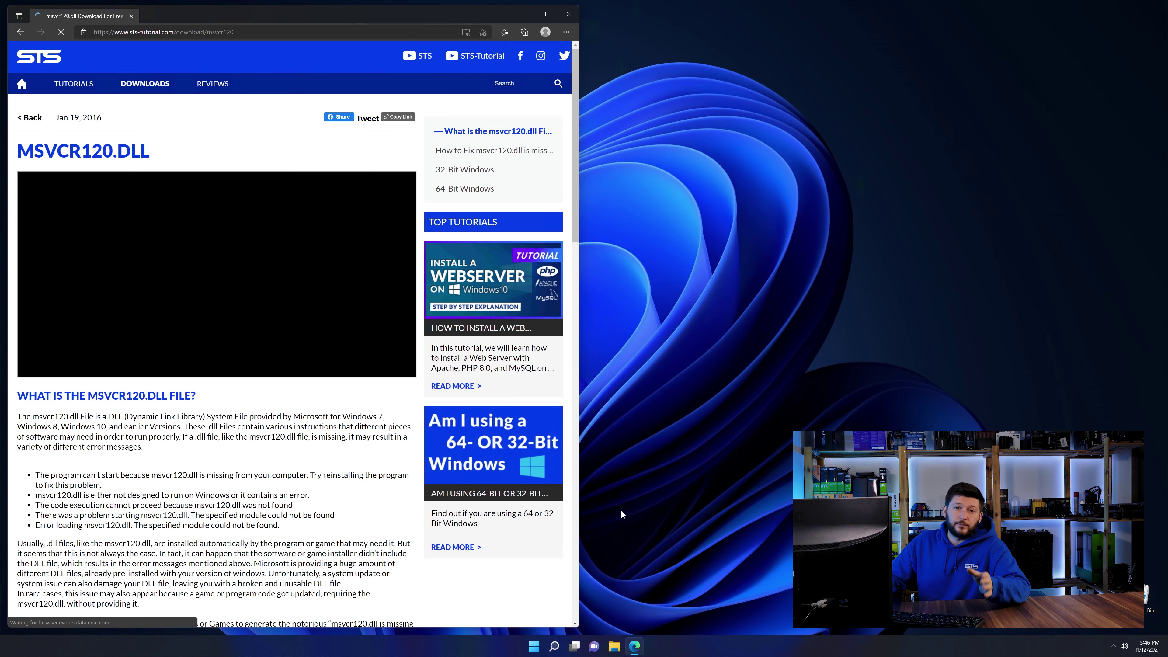
scroll(311, 447, down, 20)
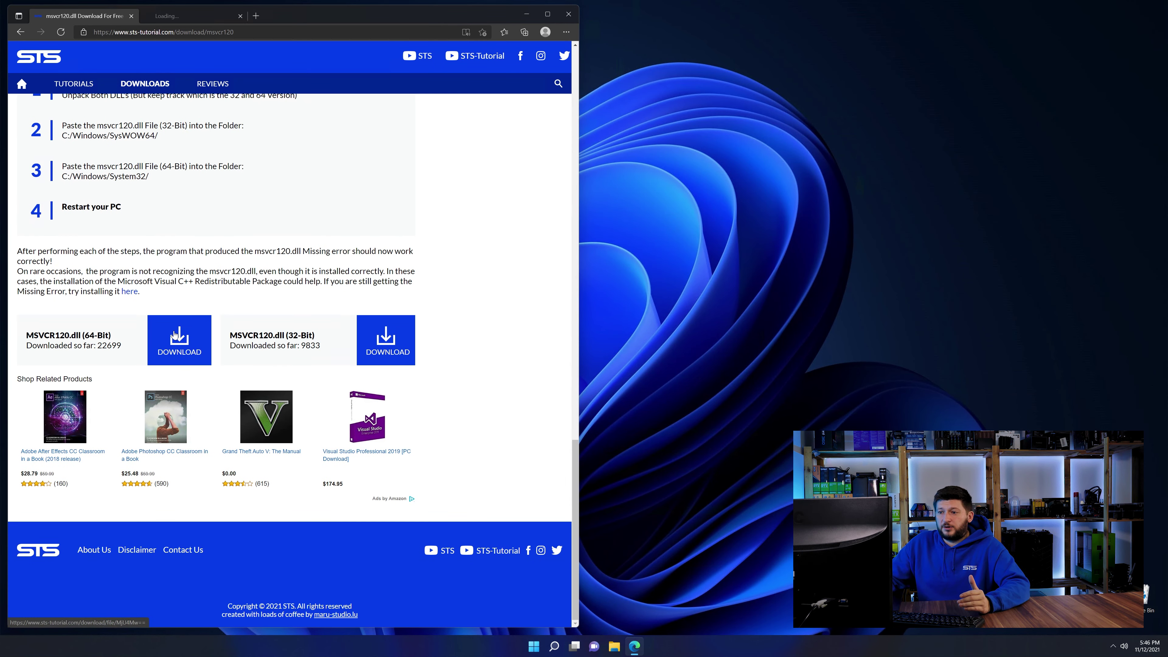
click(384, 336)
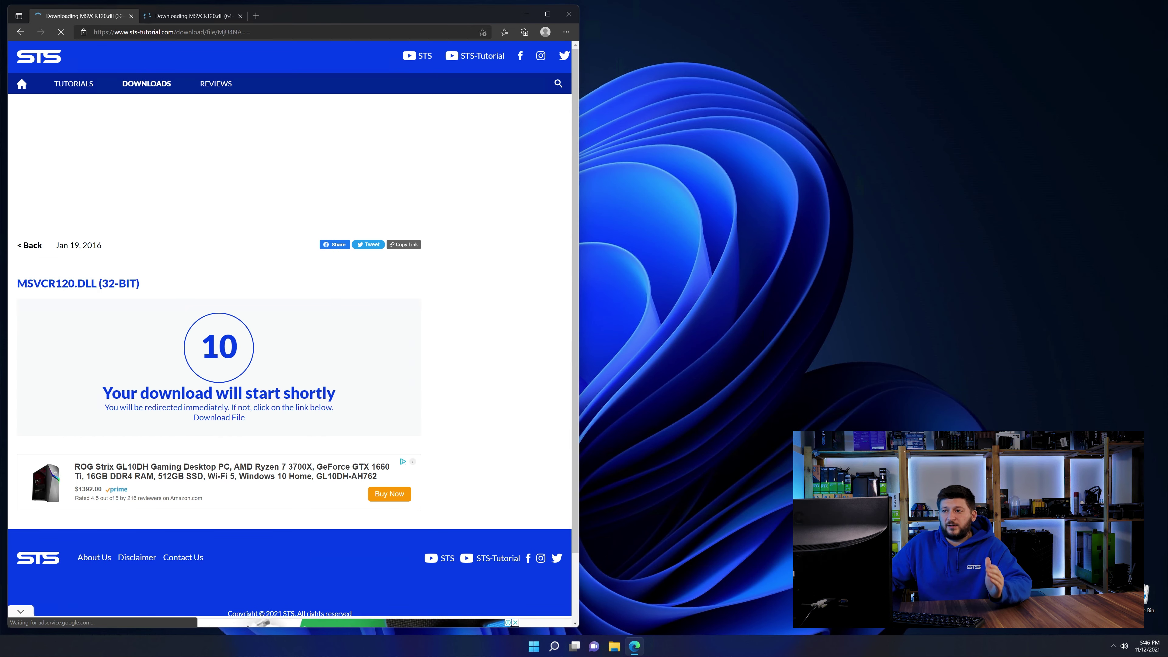
click(216, 418)
key(ctrl+Tab)
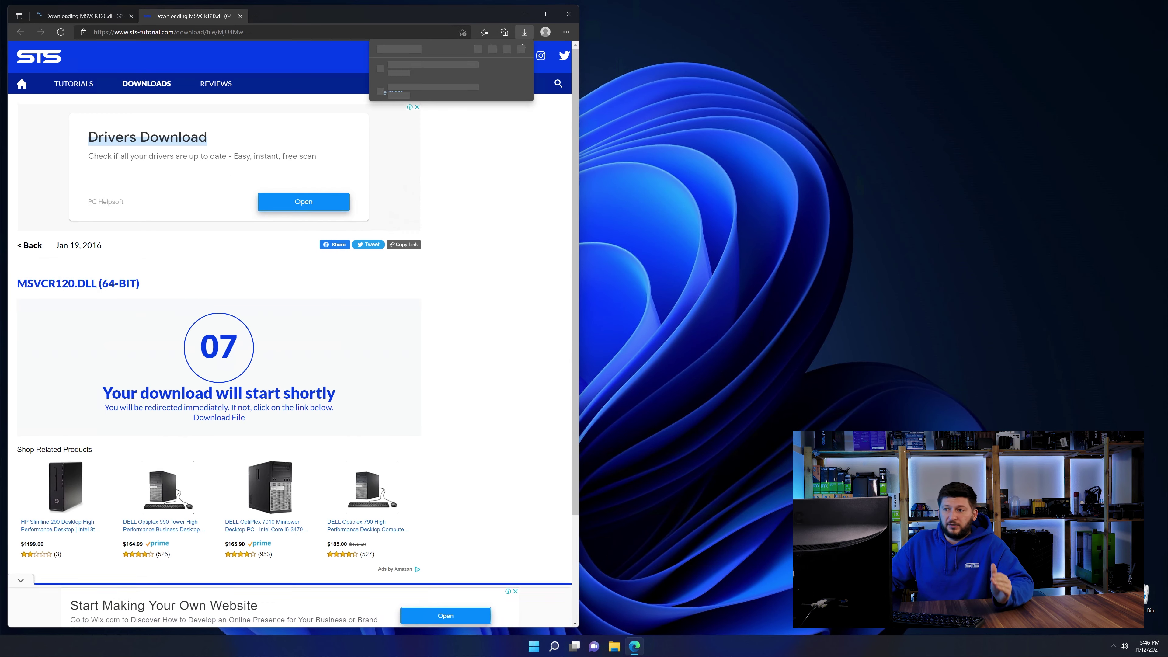
click(222, 419)
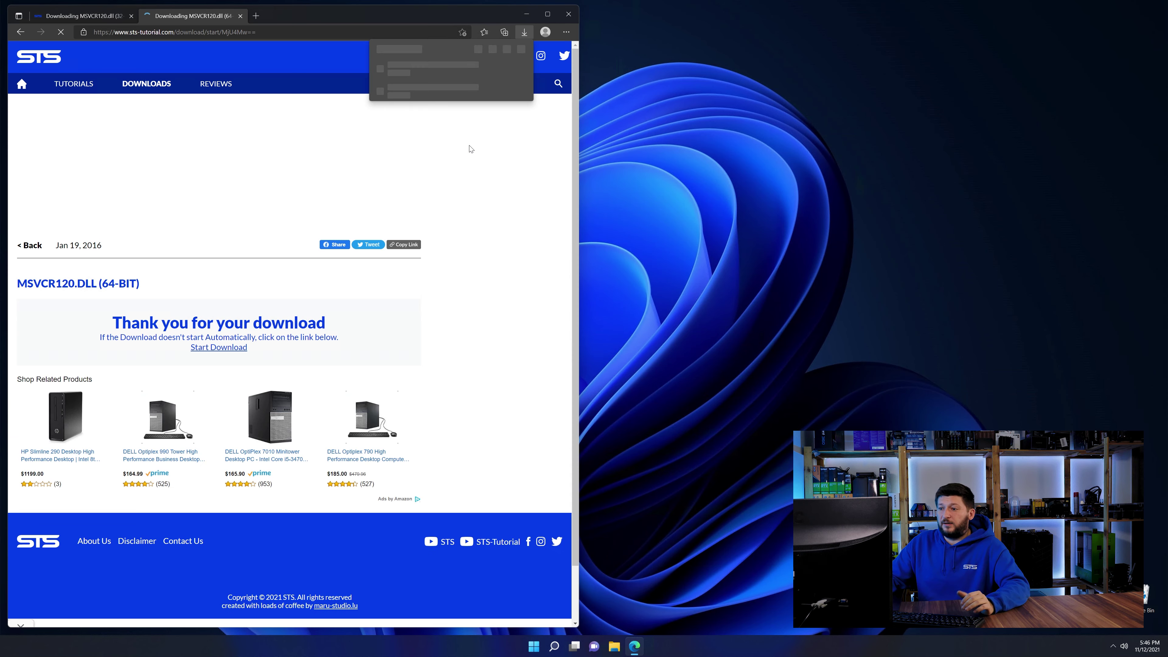
double_click(448, 75)
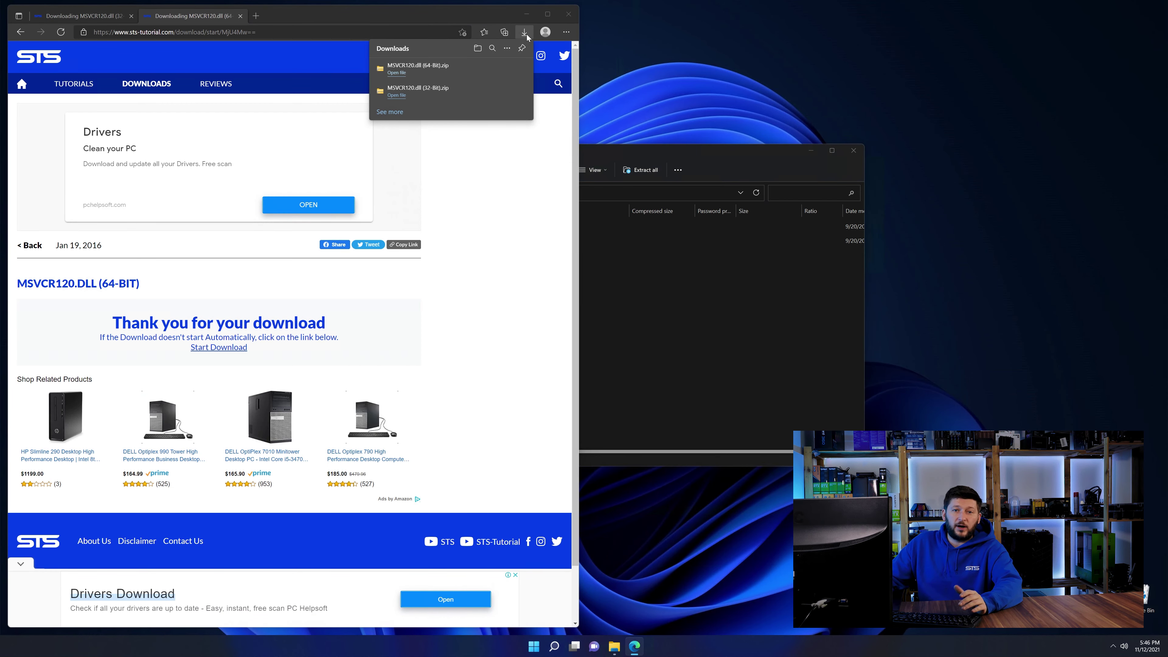
Step: Close Edge, arrange the two zip windows side by side, and open the 32-bit and 64-bit folders
click(562, 16)
drag(402, 165, 684, 25)
drag(412, 149, 99, 15)
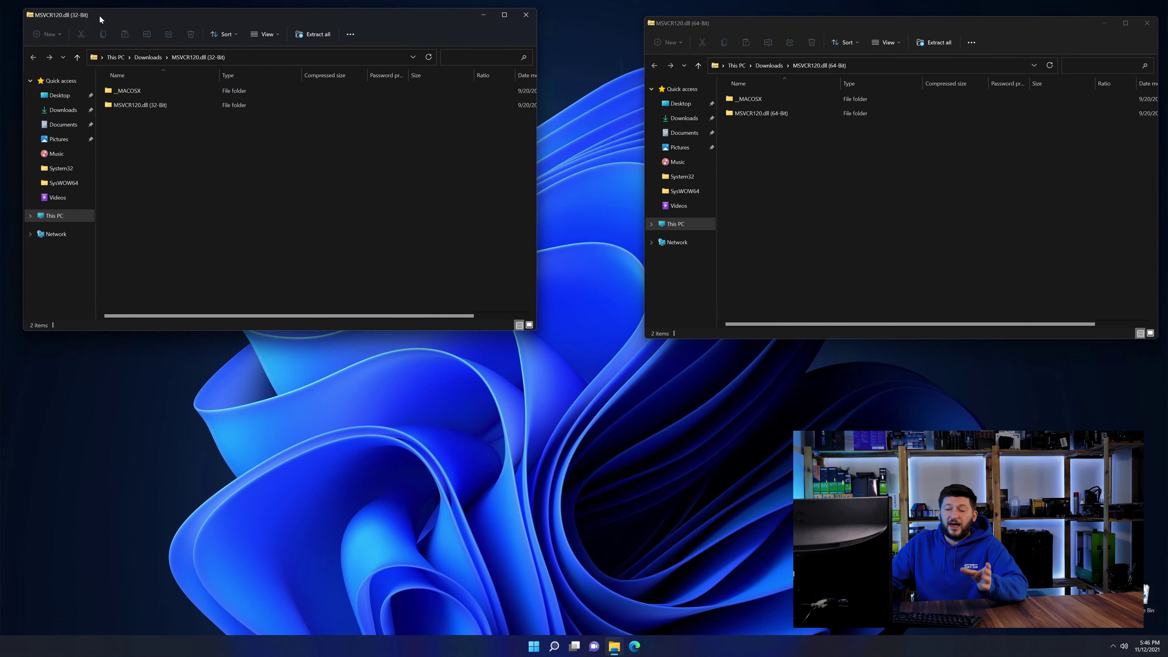
double_click(137, 106)
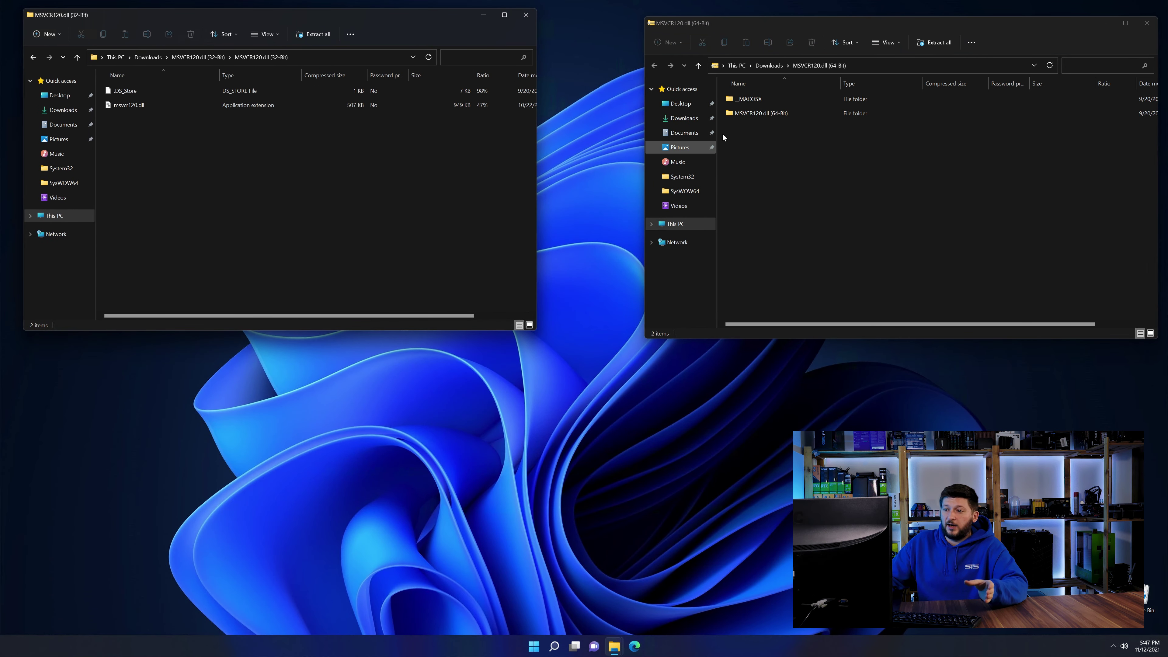
double_click(755, 114)
Step: In a new centred Explorer window, browse to C:\Windows and locate System32 and SysWOW64
click(614, 646)
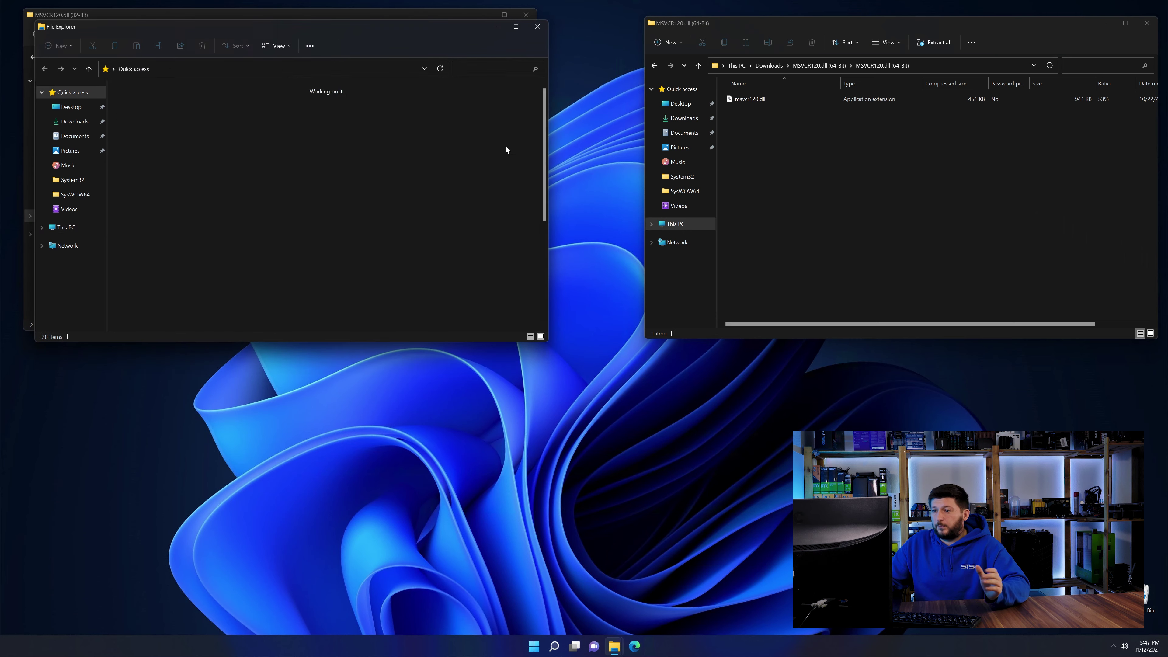
drag(393, 19, 698, 161)
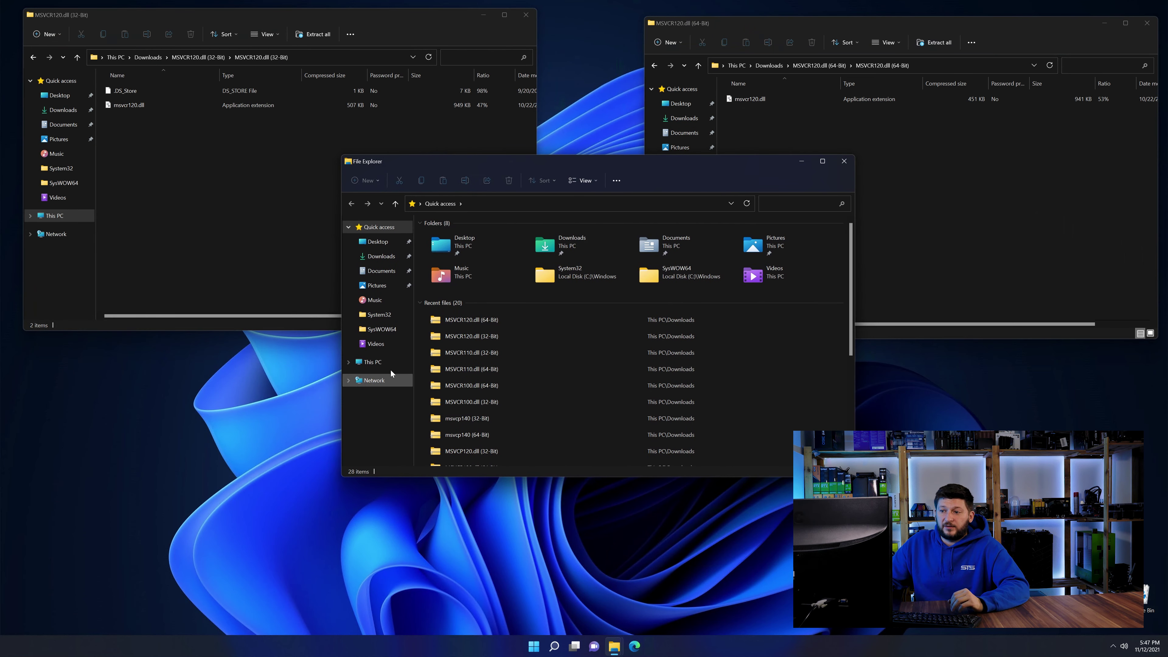
click(383, 361)
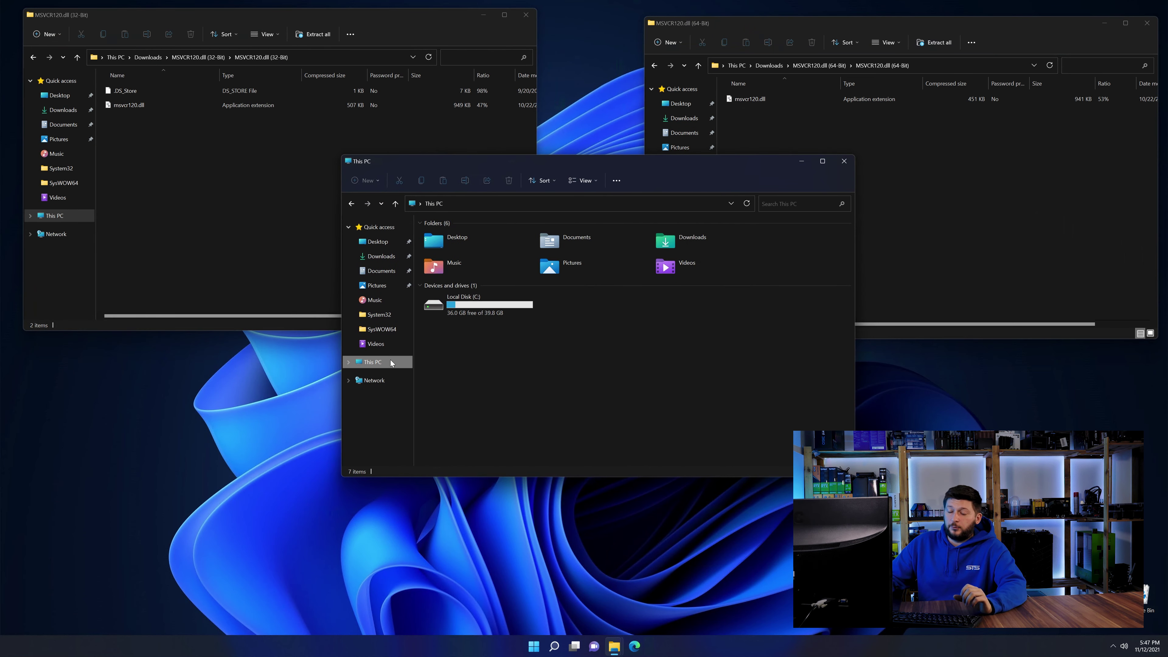
double_click(500, 302)
double_click(477, 337)
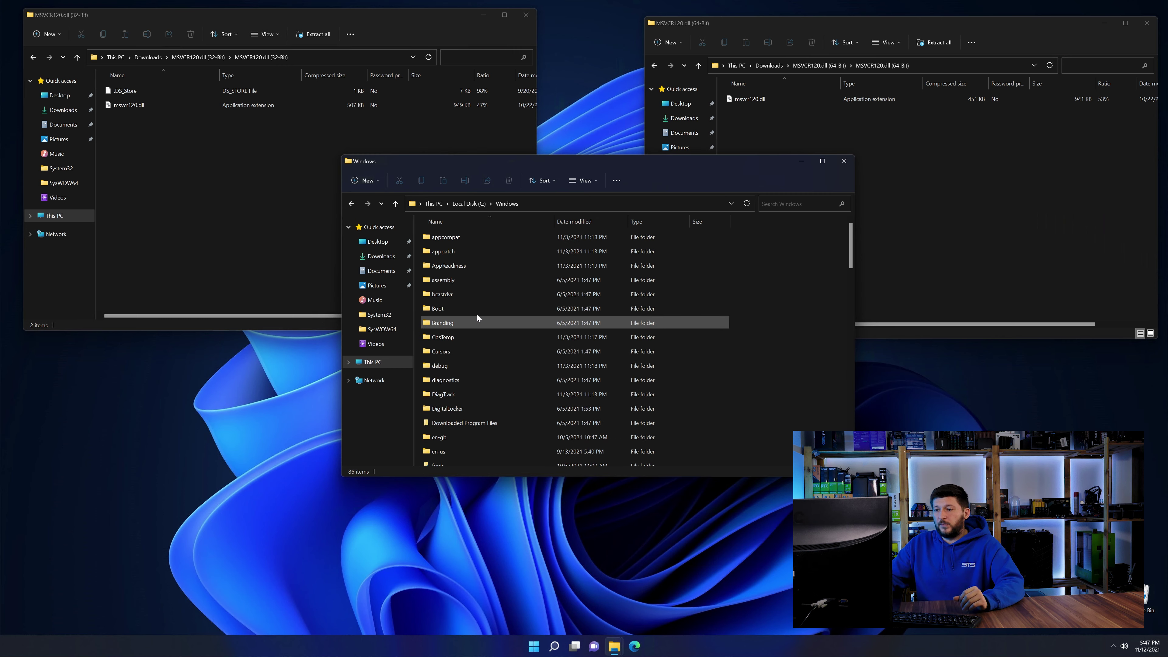
scroll(477, 315, down, 15)
scroll(476, 317, down, 2)
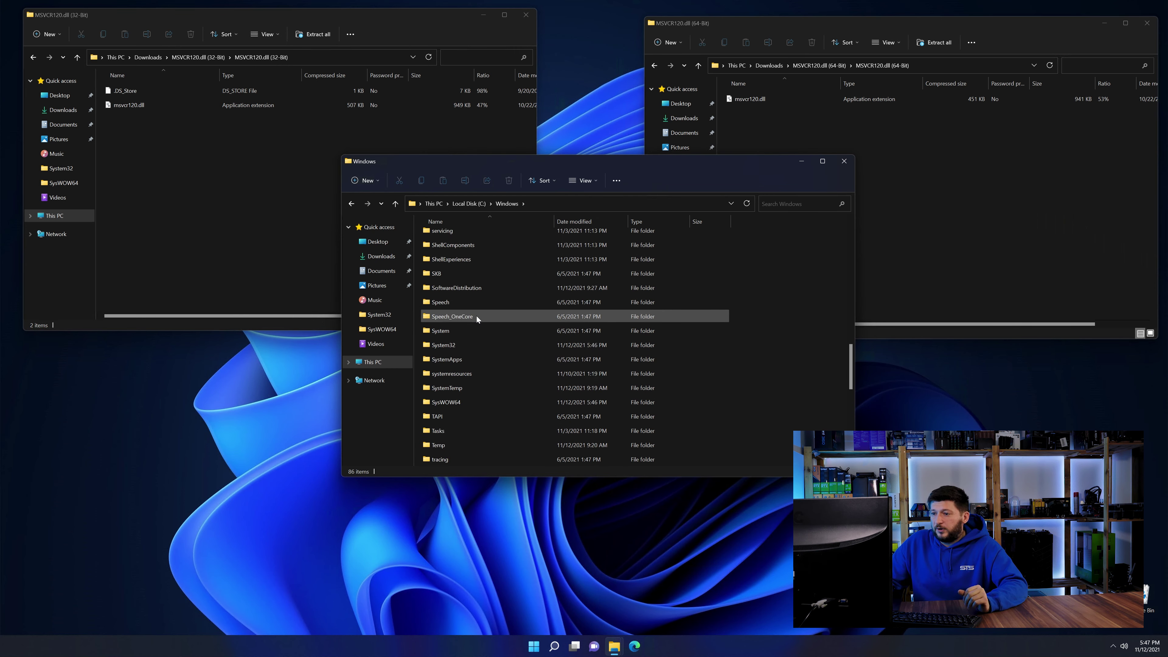
click(466, 302)
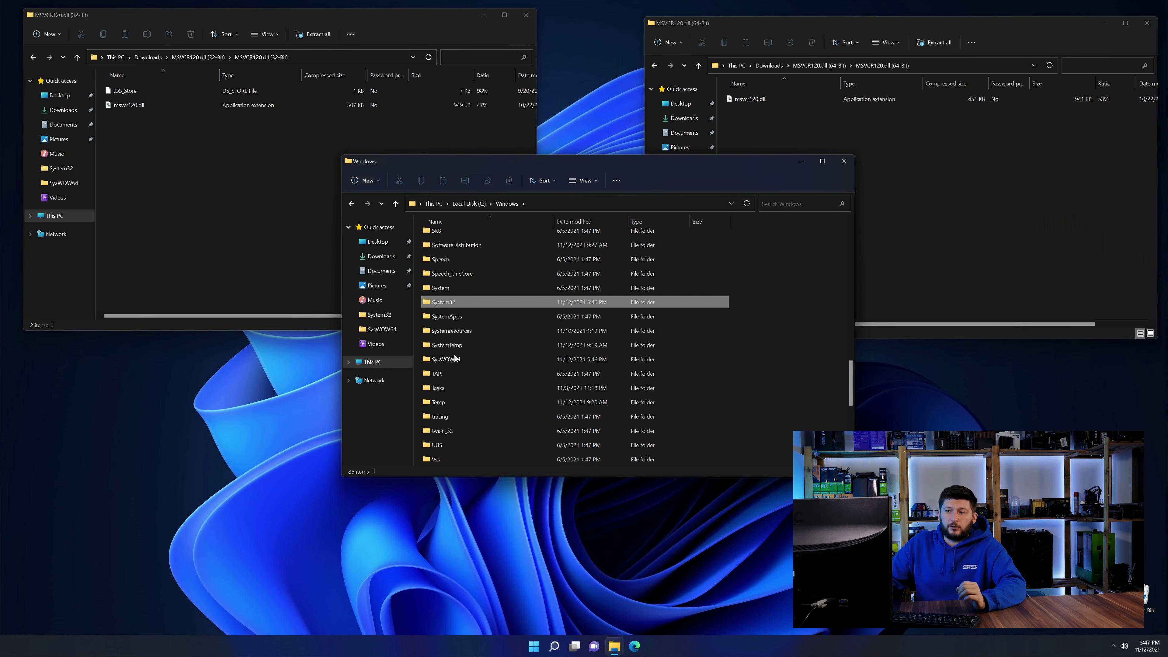
click(456, 301)
Step: Copy the 64-bit msvcr120.dll into System32 and the 32-bit one into SysWOW64, then close the folders
drag(741, 100, 453, 300)
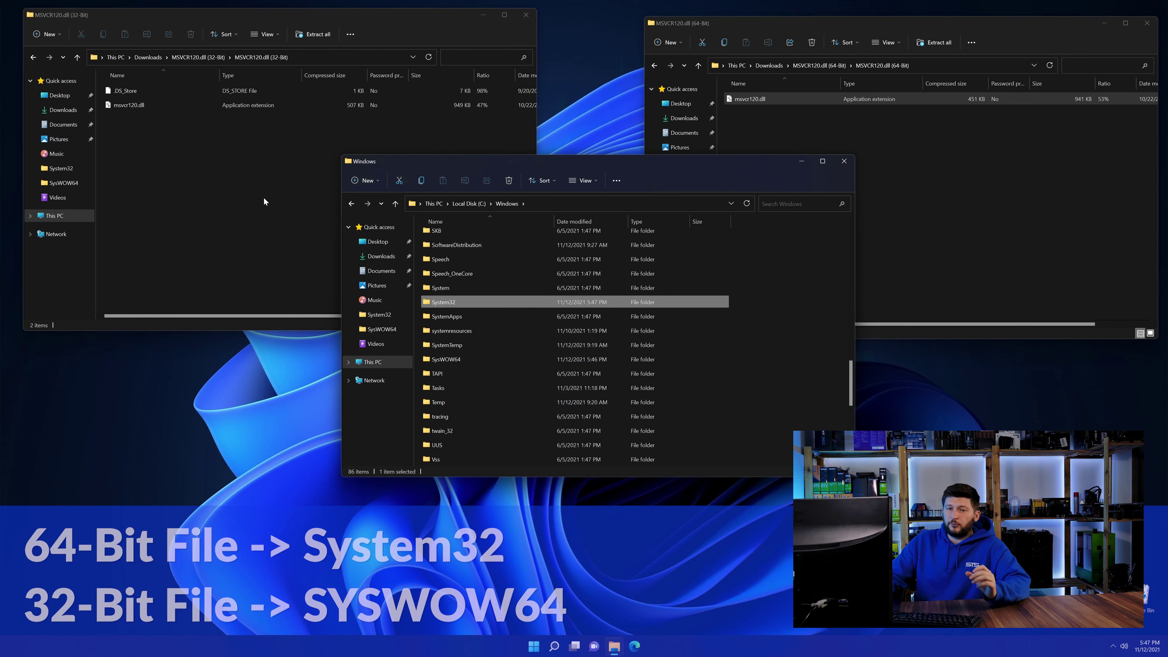
drag(125, 104, 454, 360)
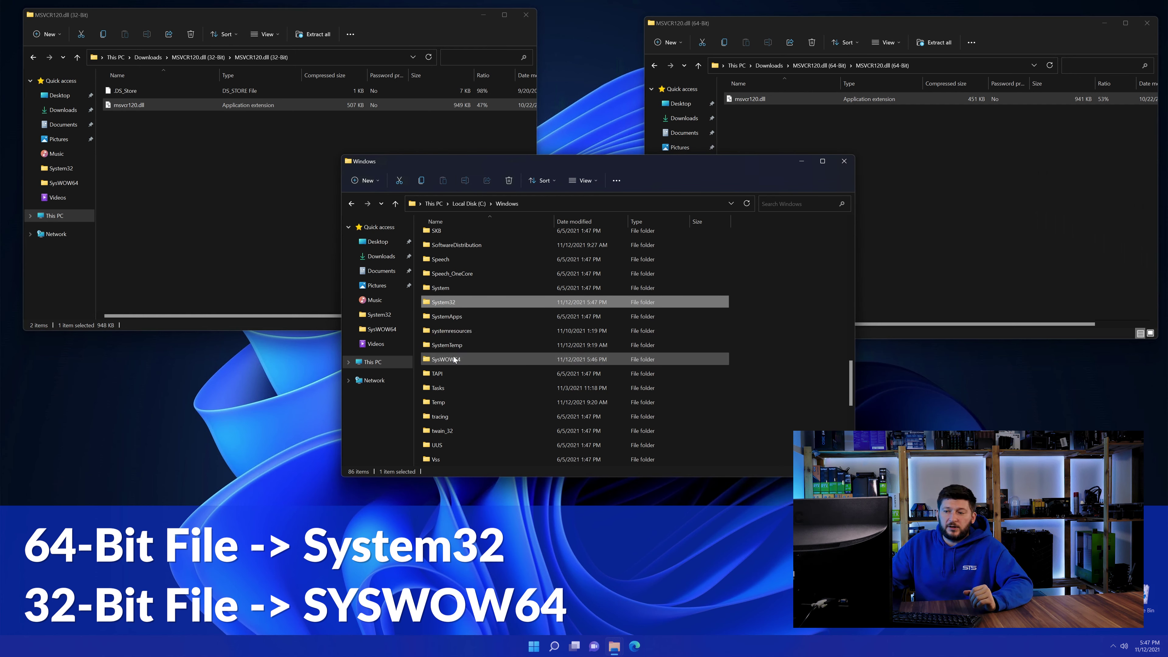
click(844, 161)
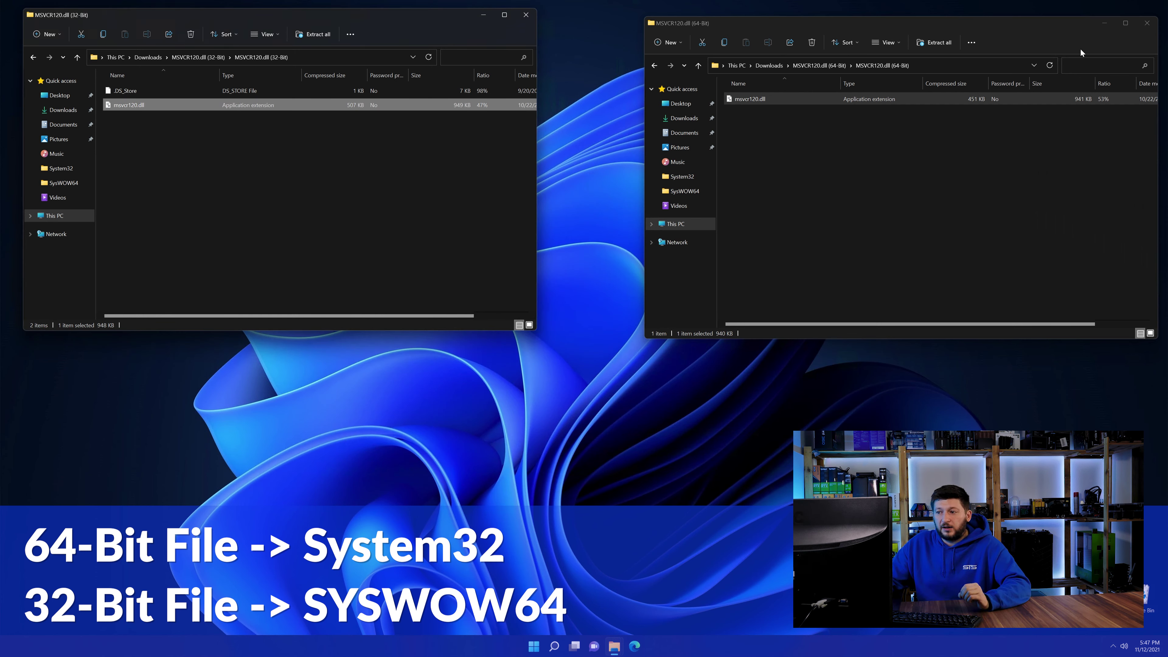
click(1146, 23)
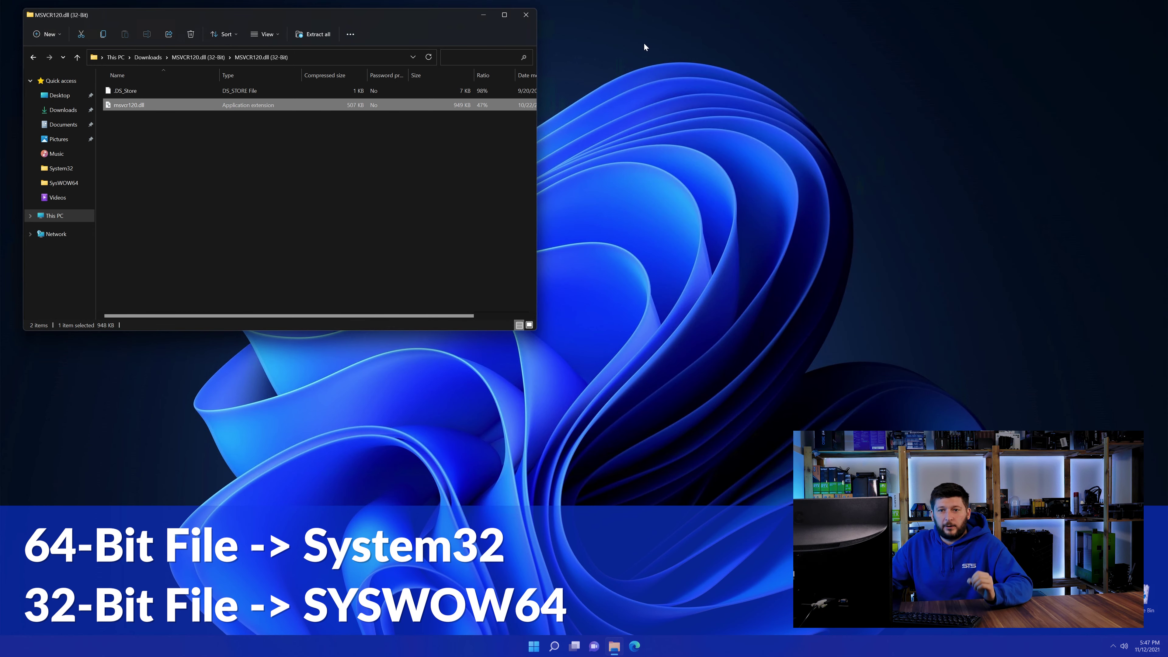
click(525, 15)
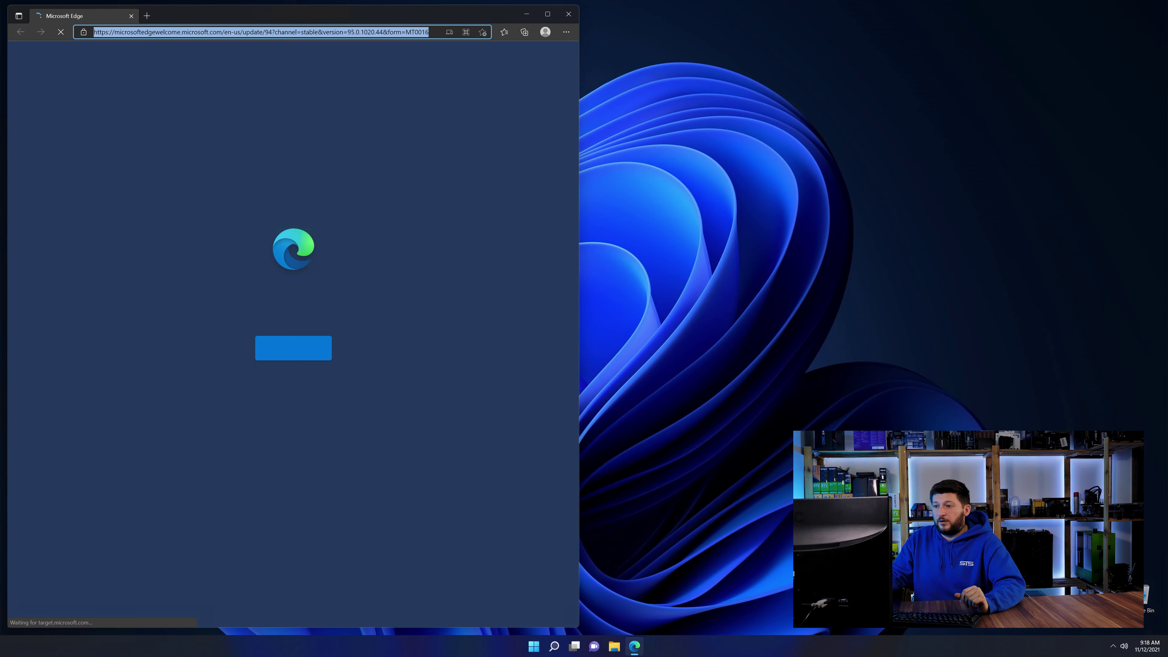
Step: Load the Visual C++ Redistributable 2019 page on sts-tutorial and start the 64-bit vc_redist download
click(321, 34)
text(https://www.sts-tutorial.com/download/credistributable2019)
key(Return)
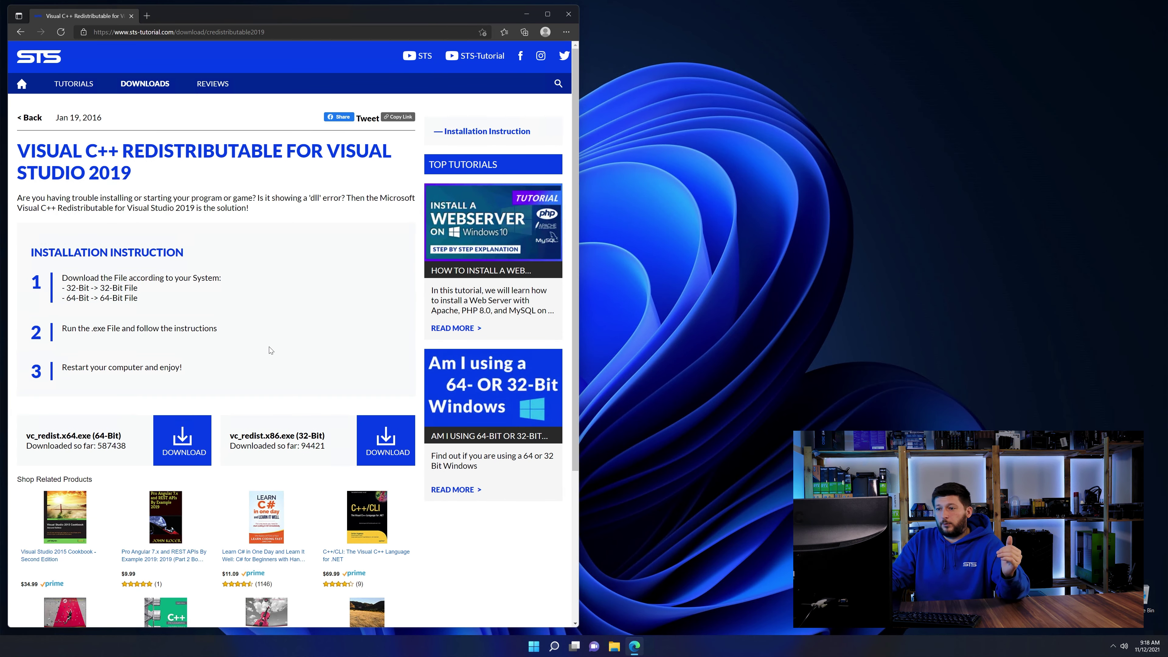
scroll(207, 400, down, 3)
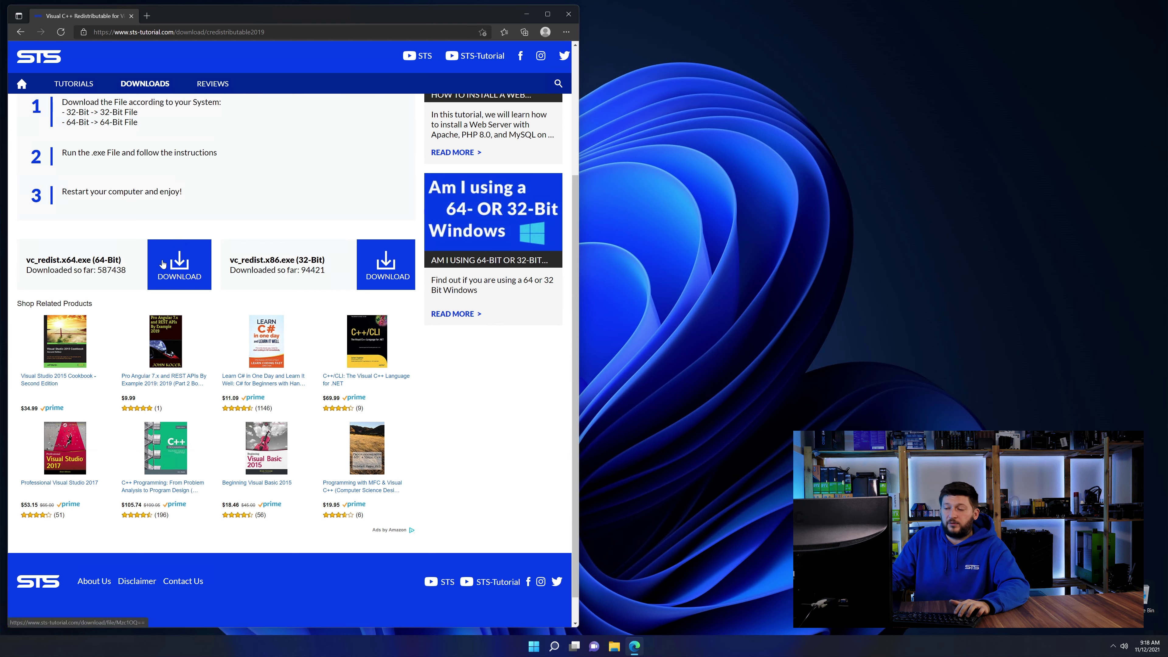
click(401, 277)
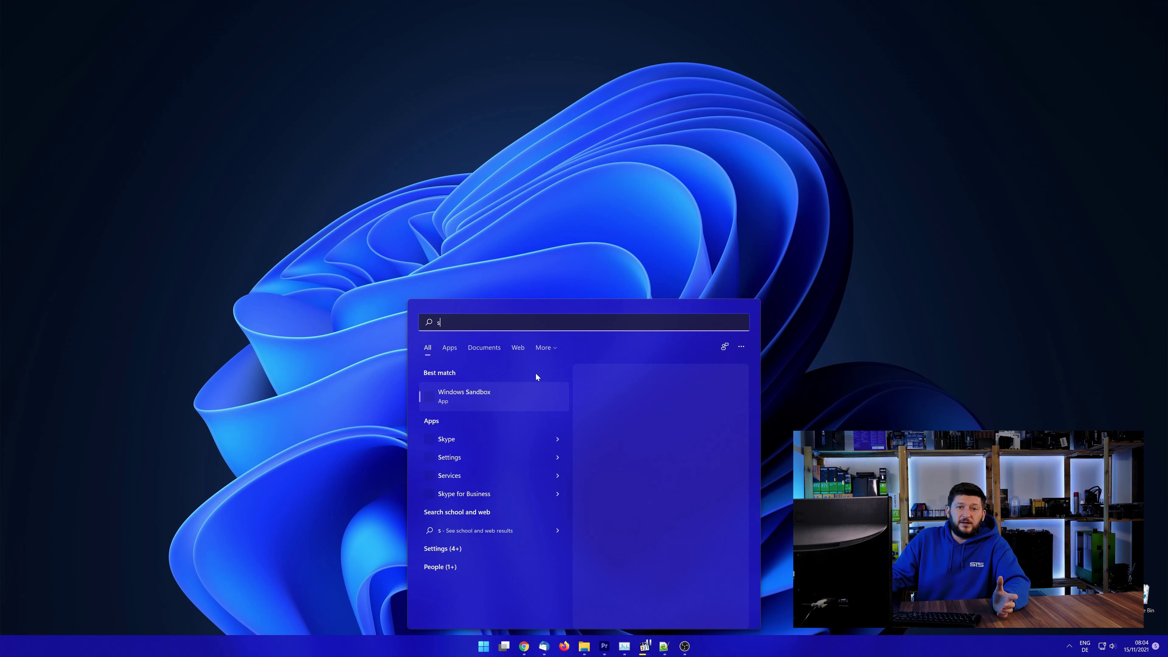
Step: Search 'system' from Start and open the About page to confirm Windows is 64-bit
text(y)
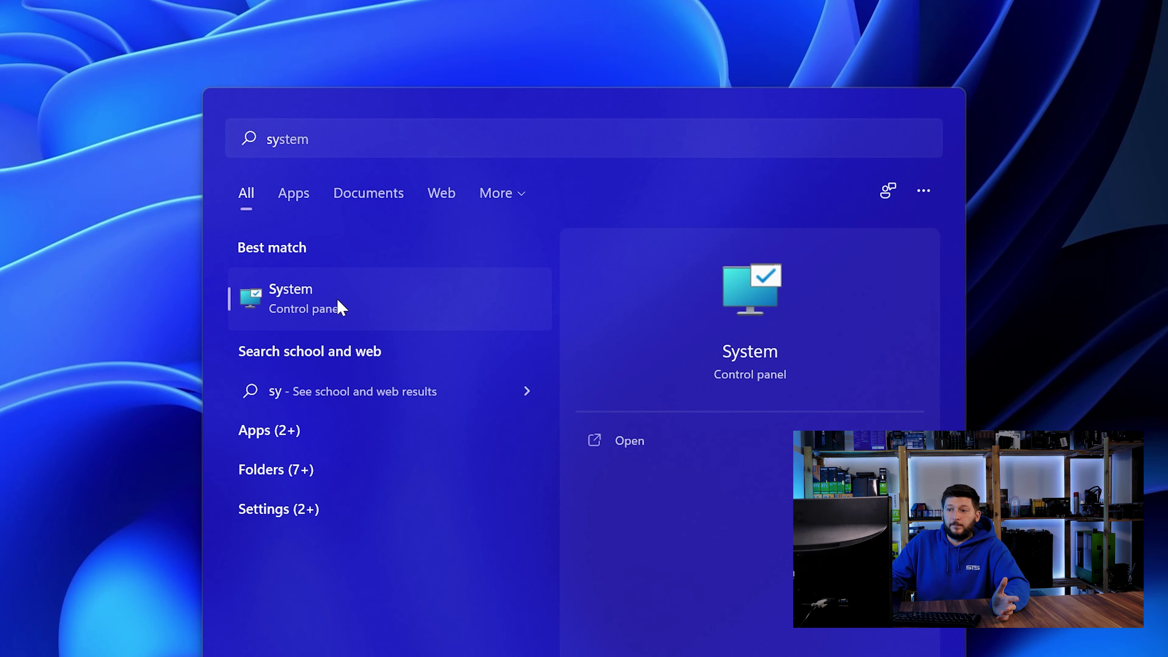
click(341, 306)
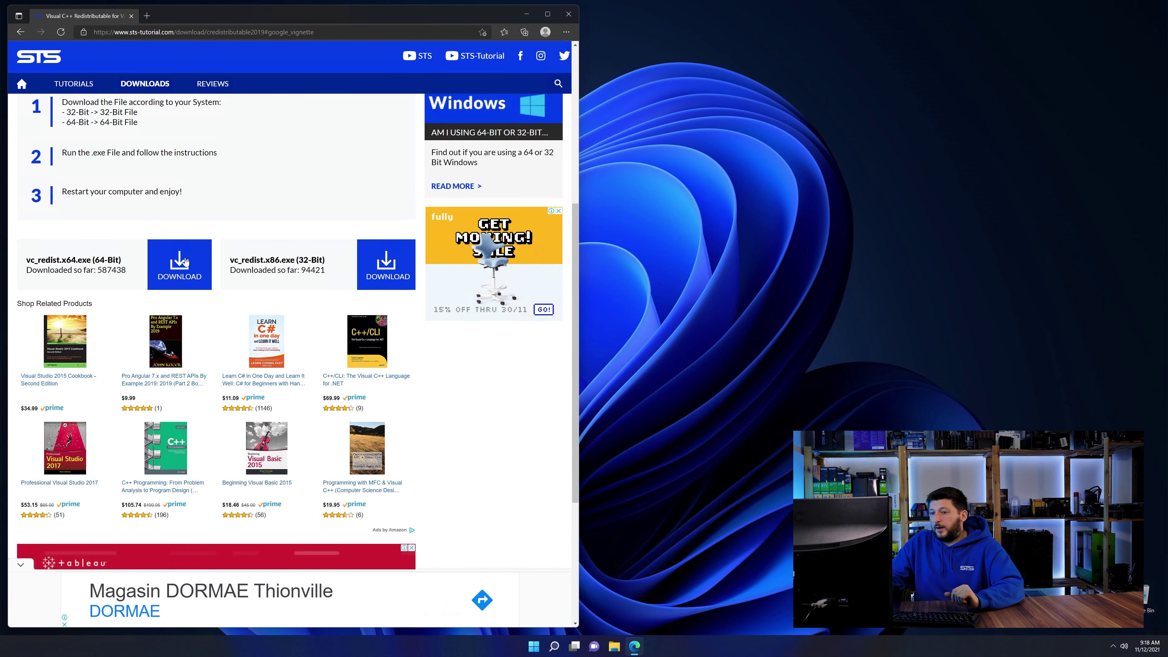
Step: Download the 64-bit vc_redist.x64.exe installer, dismissing the full-page advertisement along the way
click(185, 261)
click(320, 394)
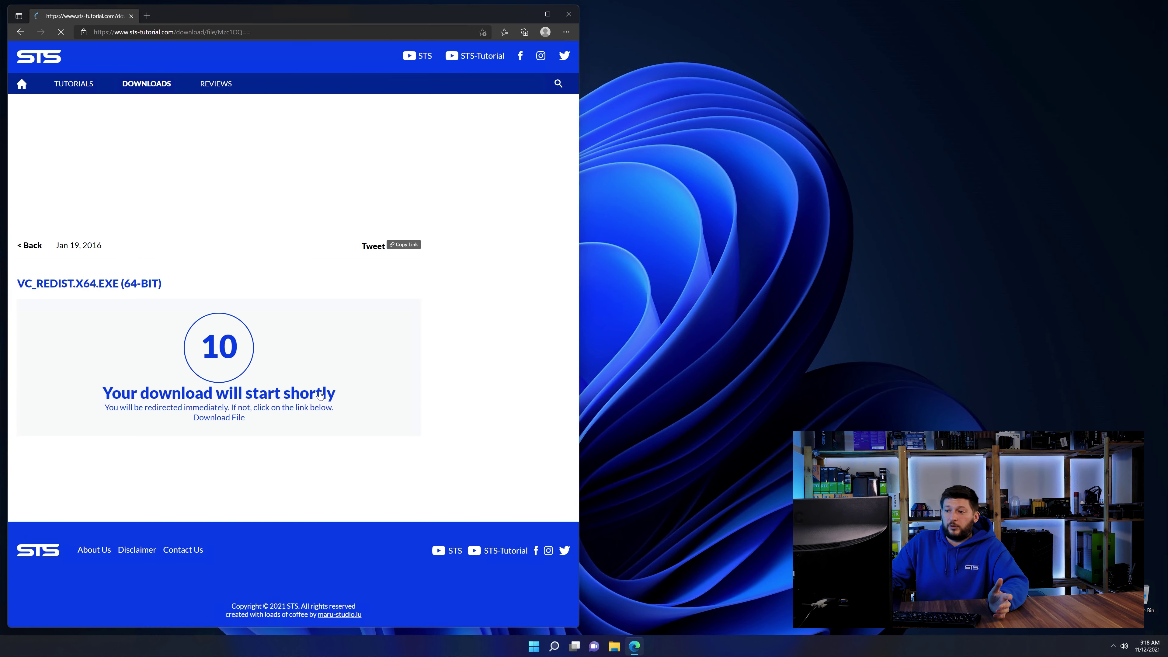
click(226, 417)
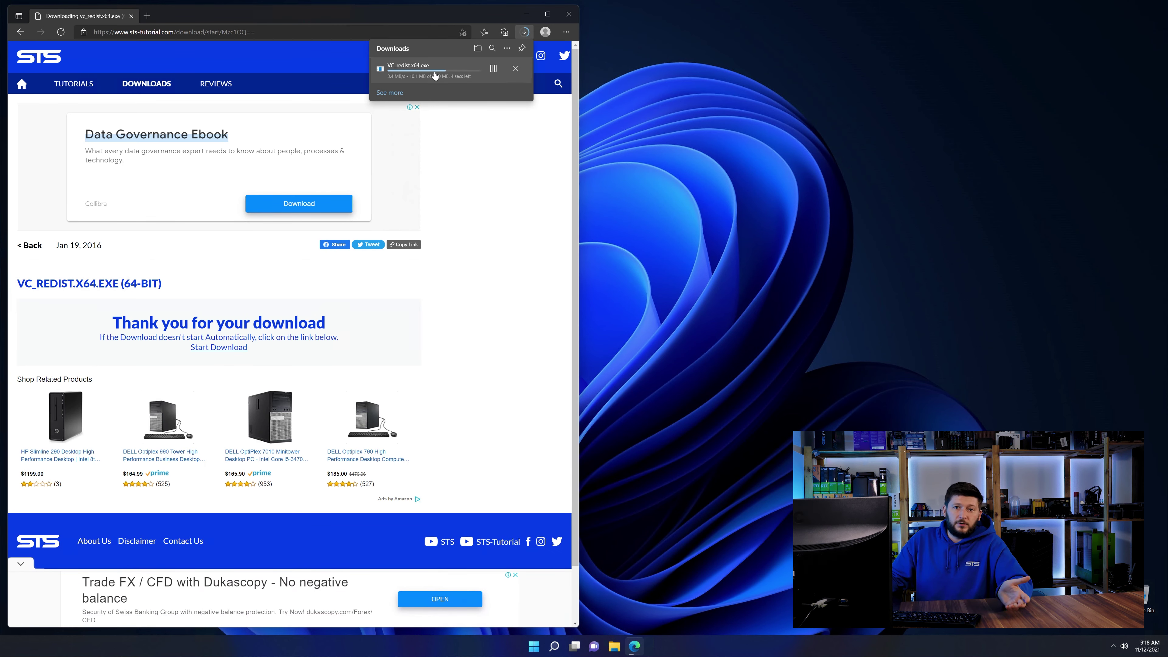
Step: Run the downloaded VC_redist.x64.exe to bring up the 2015-2019 Redistributable (x64) license terms
click(428, 70)
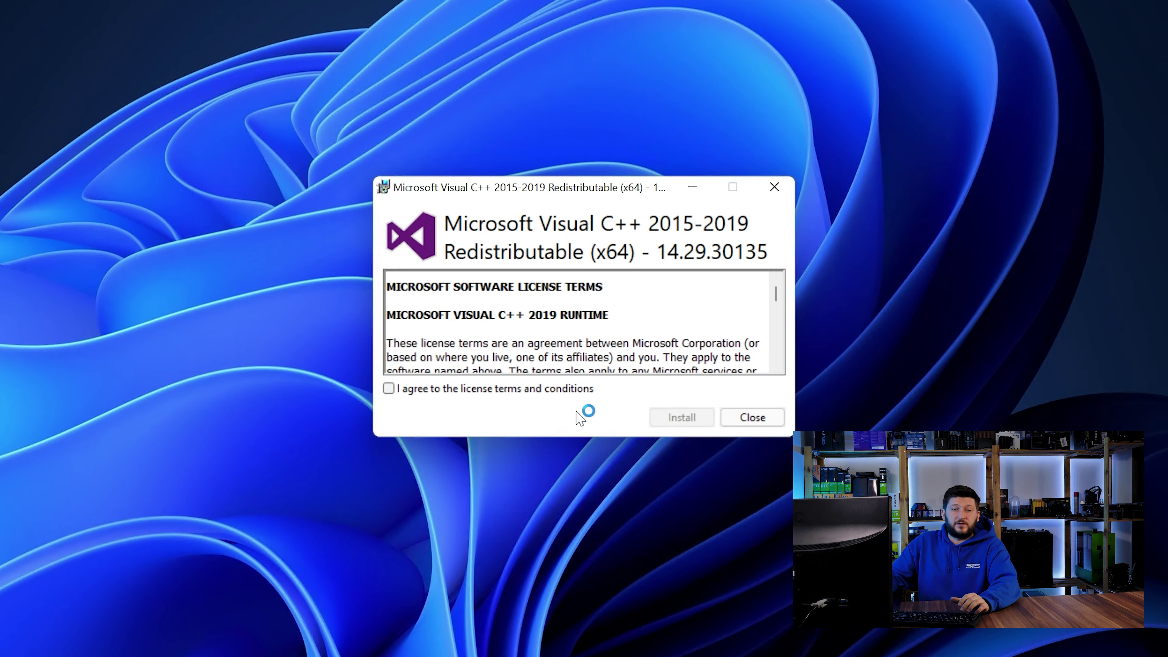